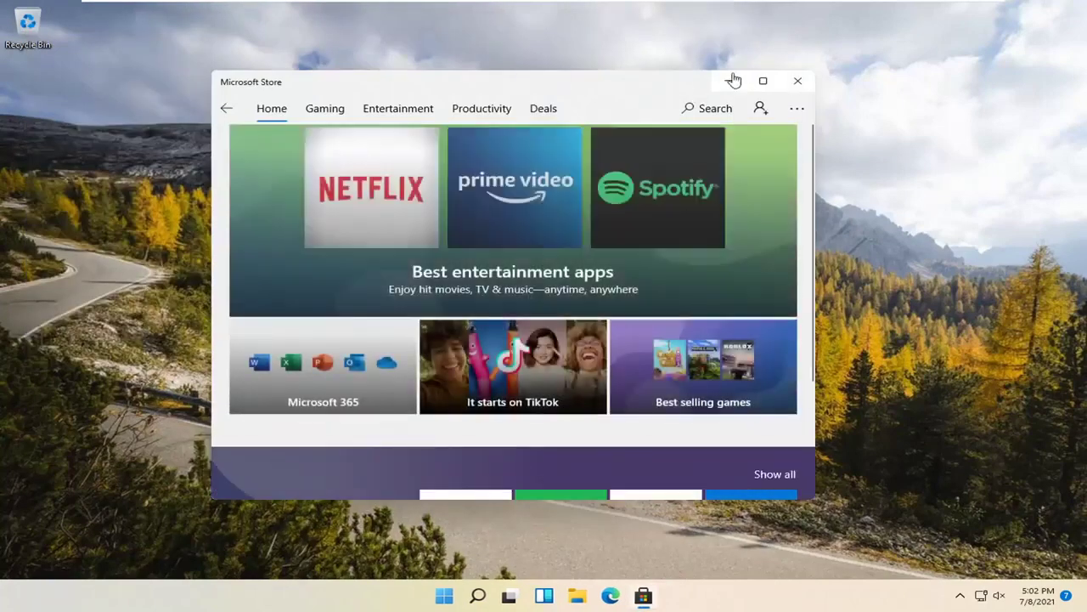
# Step: Close the Microsoft Store window and open the Apps & features page in the Windows Settings
pyautogui.click(799, 82)
pyautogui.rightClick(444, 596)
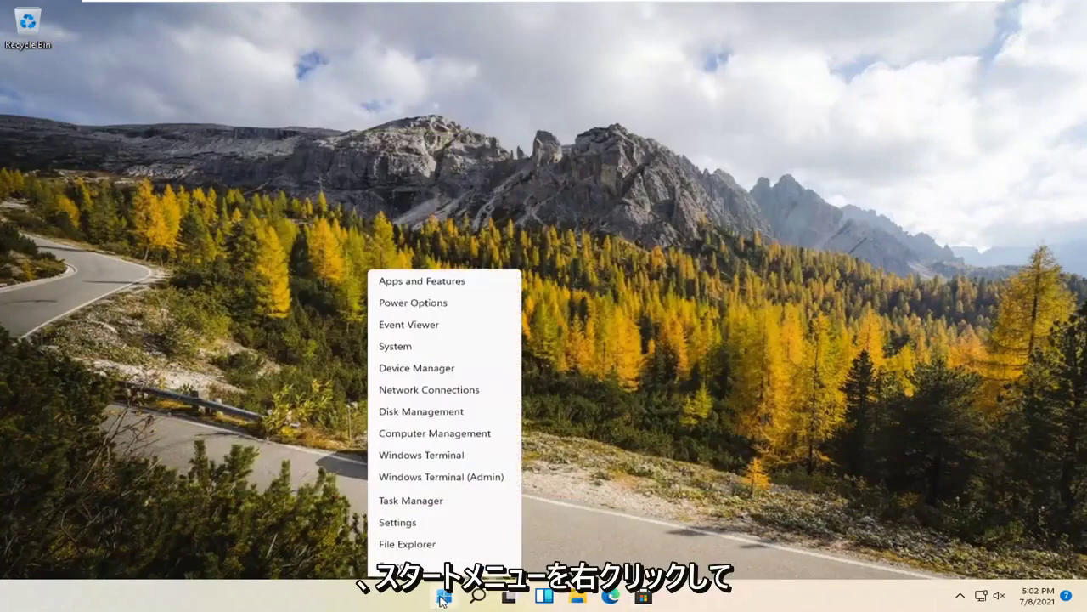
pyautogui.click(396, 451)
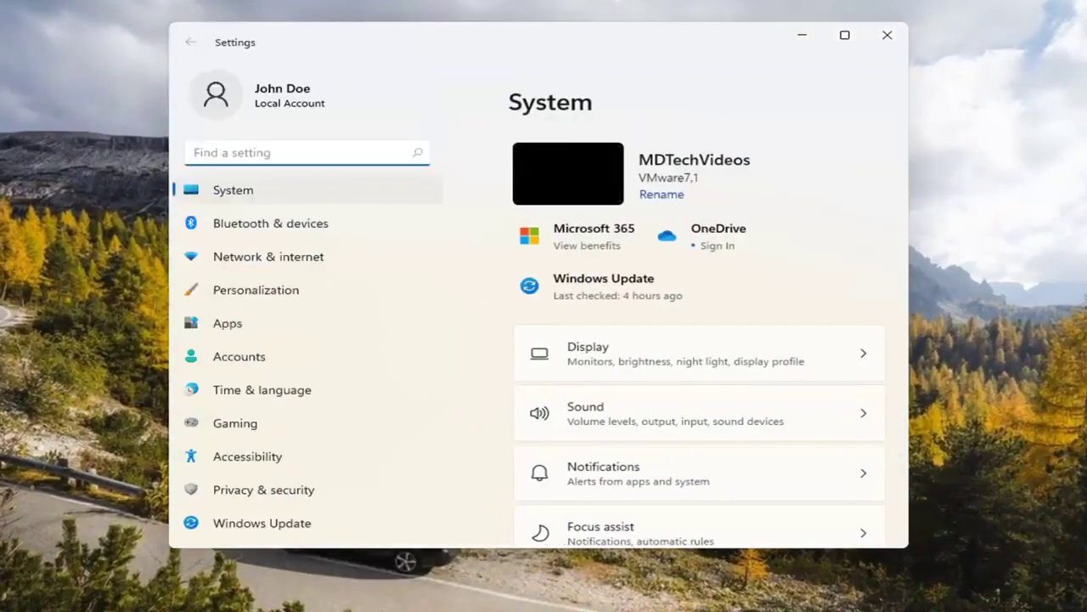
pyautogui.press('super+s')
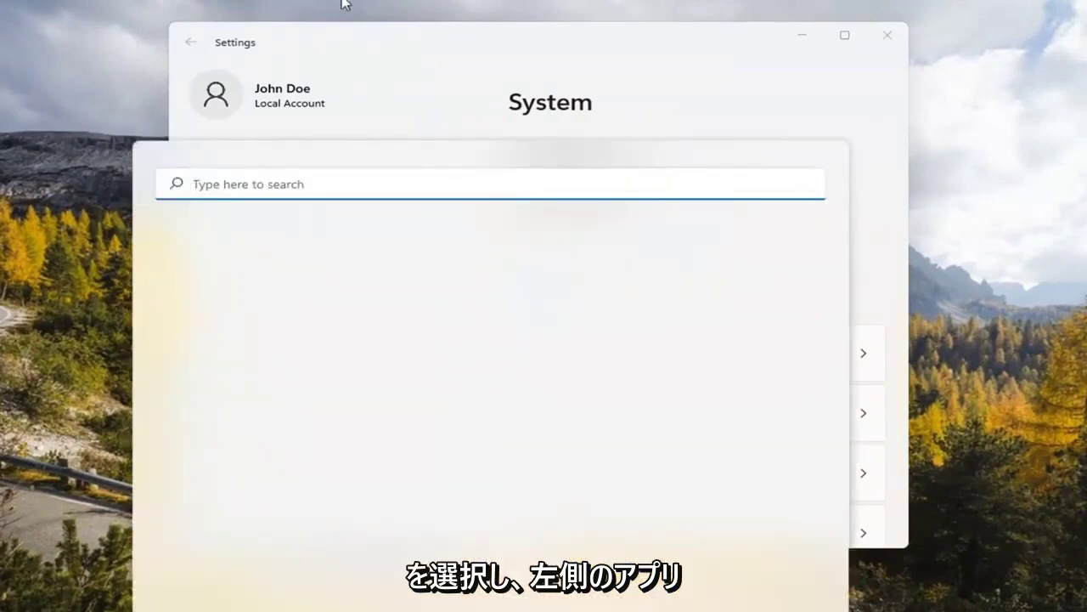
pyautogui.press('Escape')
pyautogui.click(229, 327)
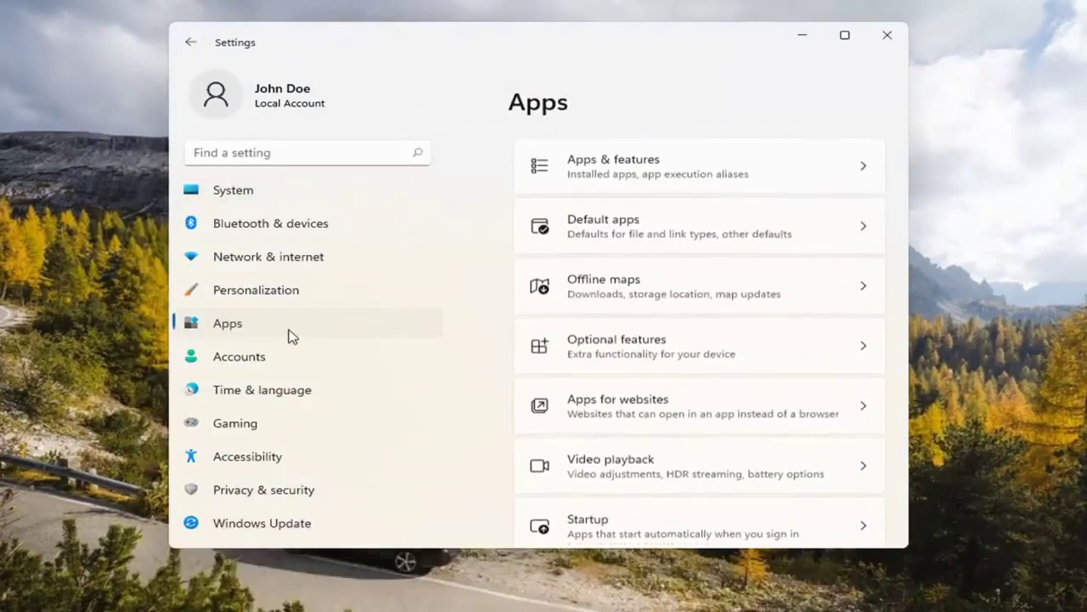
pyautogui.click(620, 173)
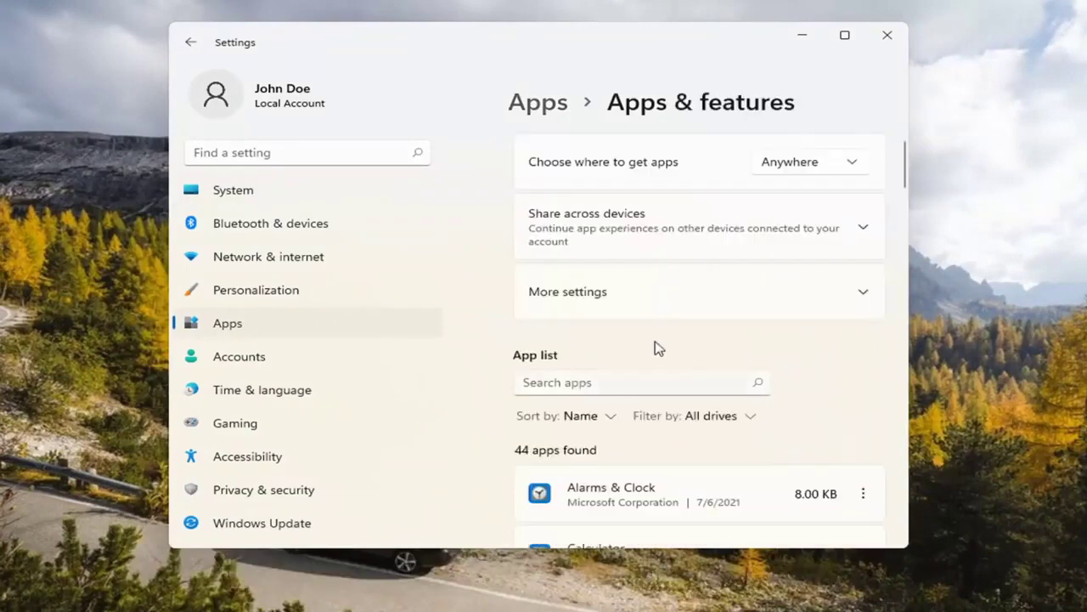
# Step: Search the installed app list for "Microsoft store" and open the advanced options of Microsoft Store
pyautogui.scroll(-1, 629, 367)
pyautogui.click(595, 319)
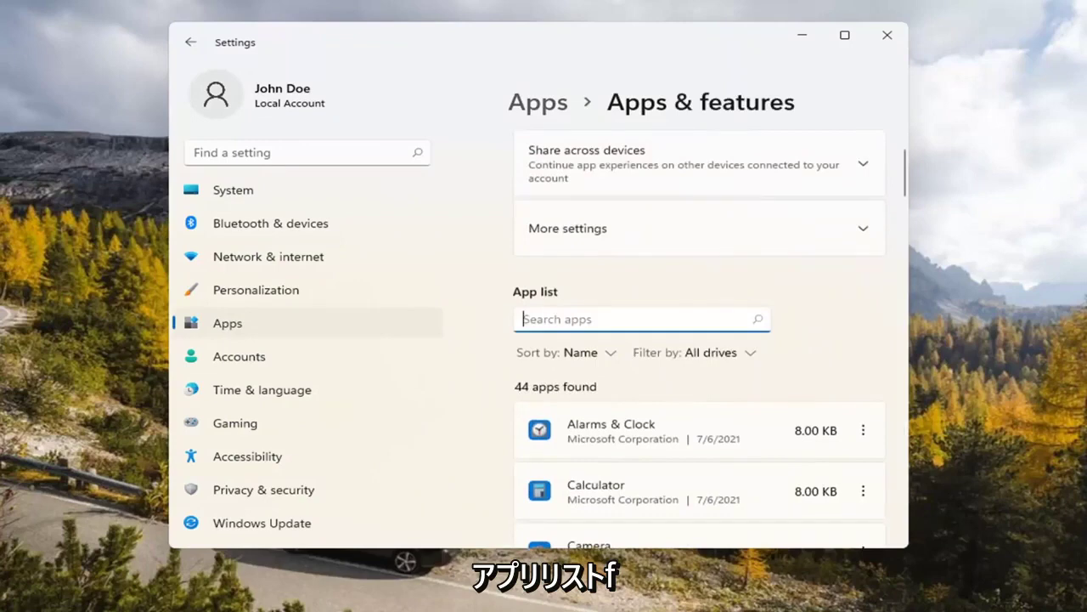
pyautogui.write('microso')
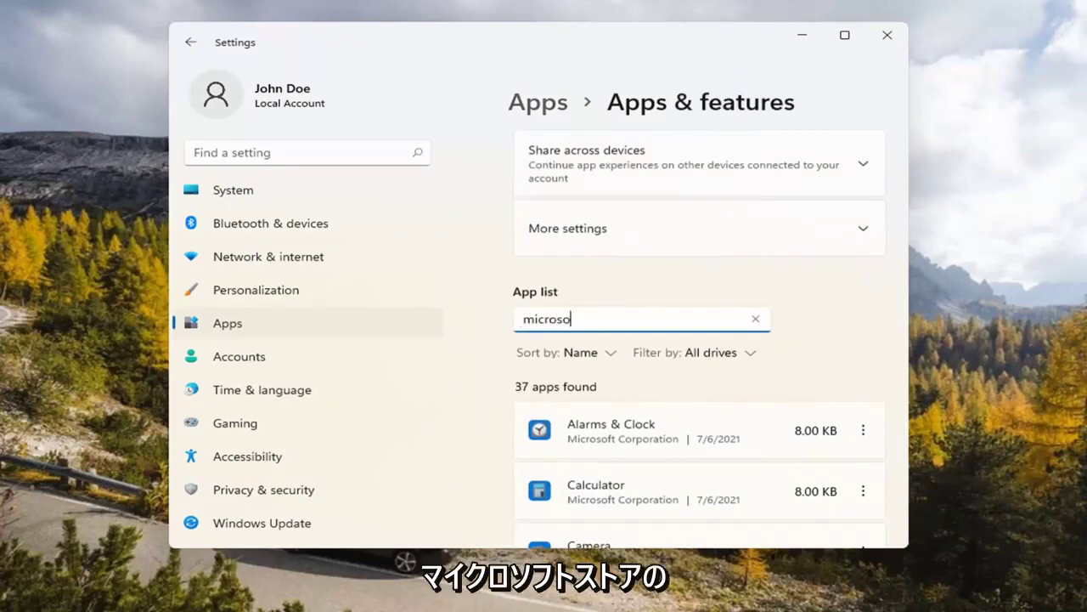
pyautogui.write('ft store')
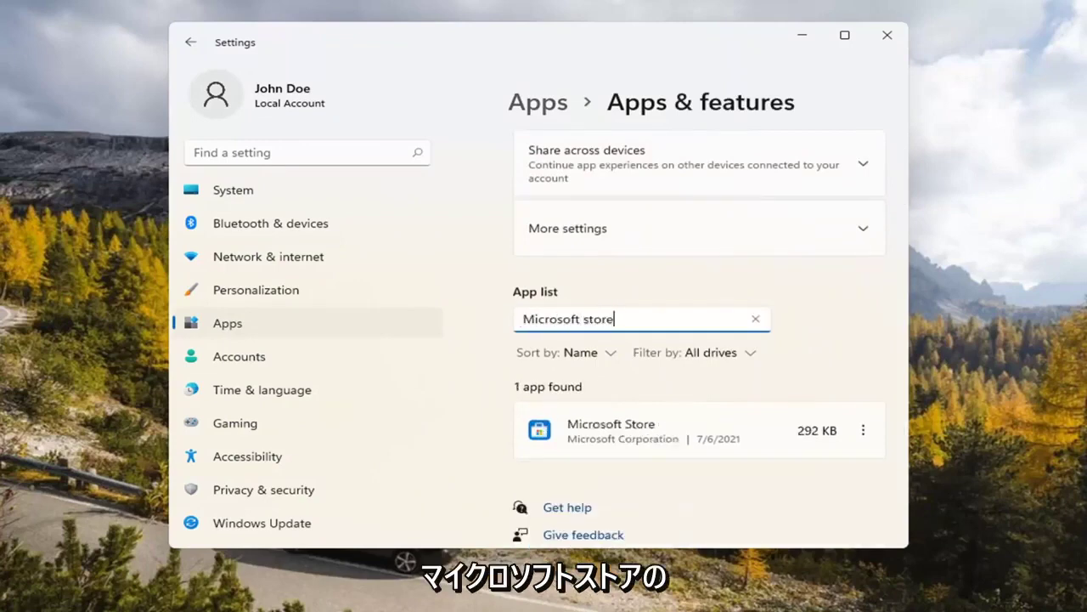
pyautogui.scroll(-1, 740, 454)
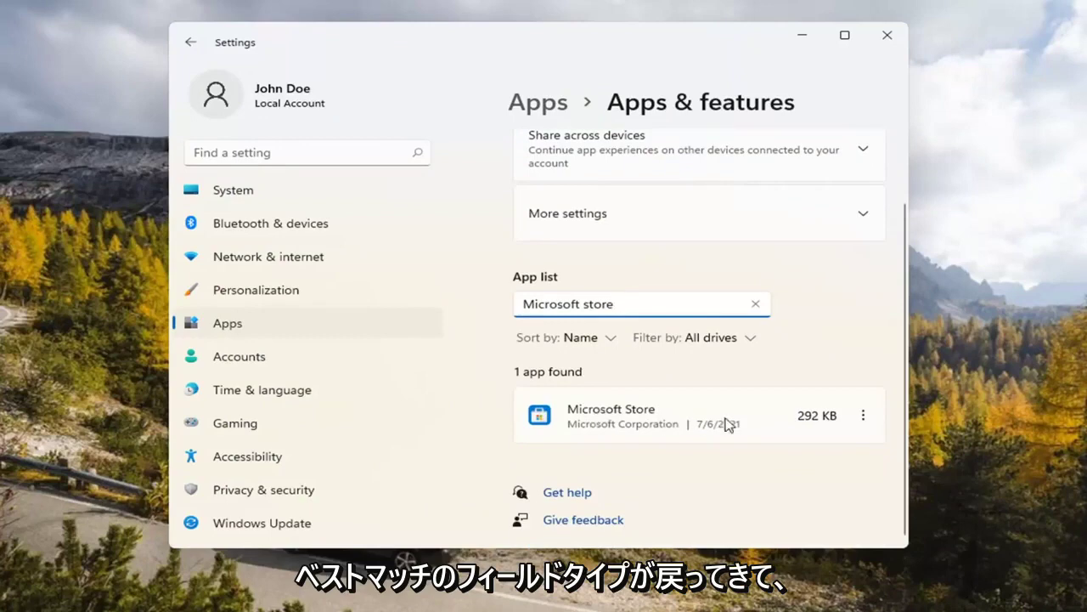
pyautogui.click(864, 416)
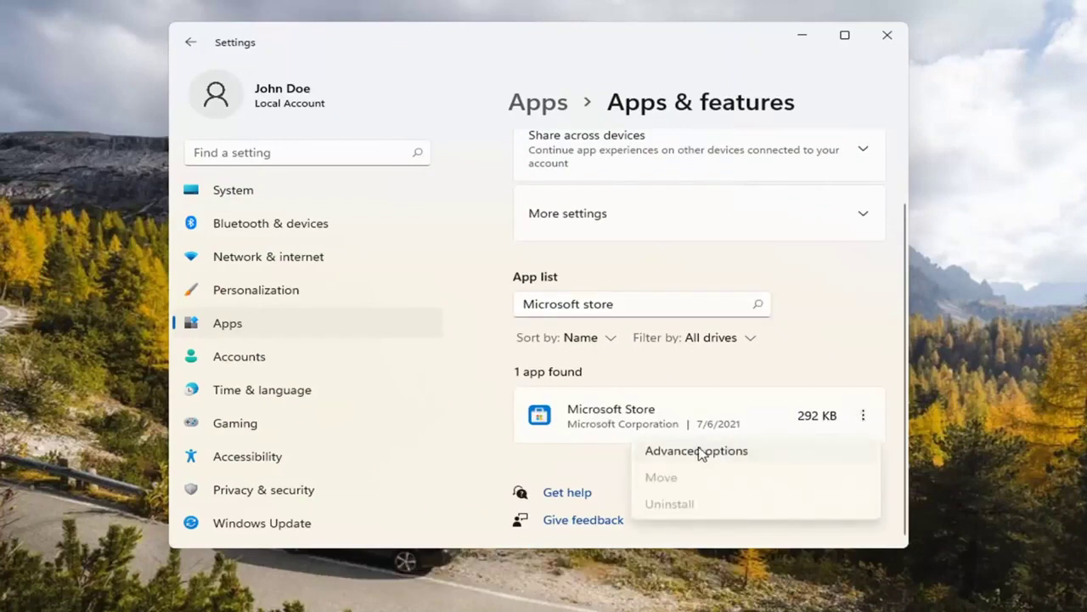
pyautogui.click(699, 451)
# Step: Repair the Microsoft Store app and reset it, confirming the deletion of its data, and close Settings
pyautogui.scroll(-3, 677, 335)
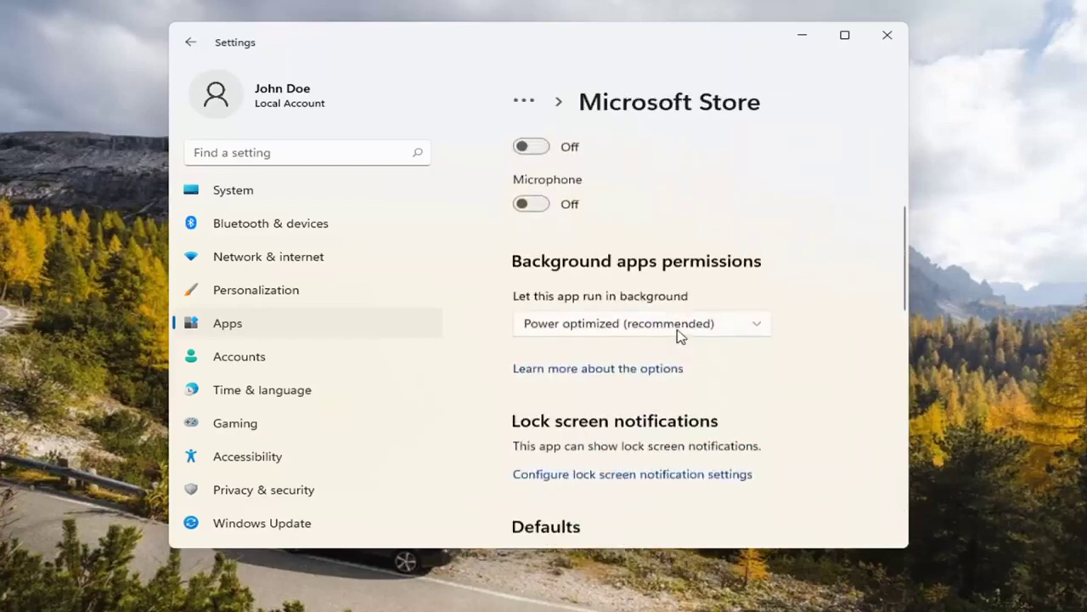
pyautogui.scroll(-6, 677, 334)
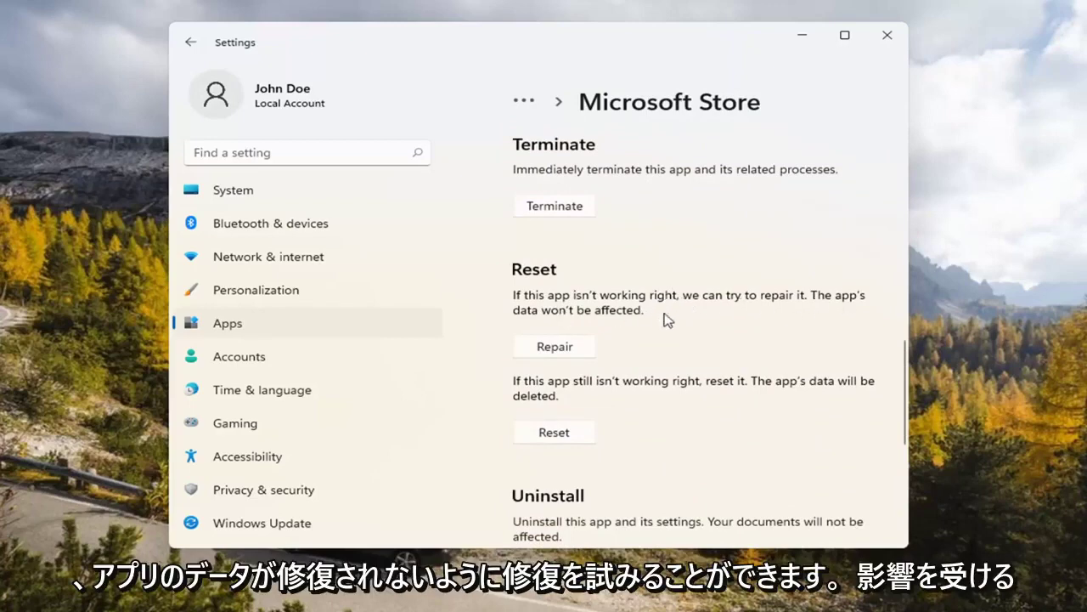
pyautogui.click(557, 348)
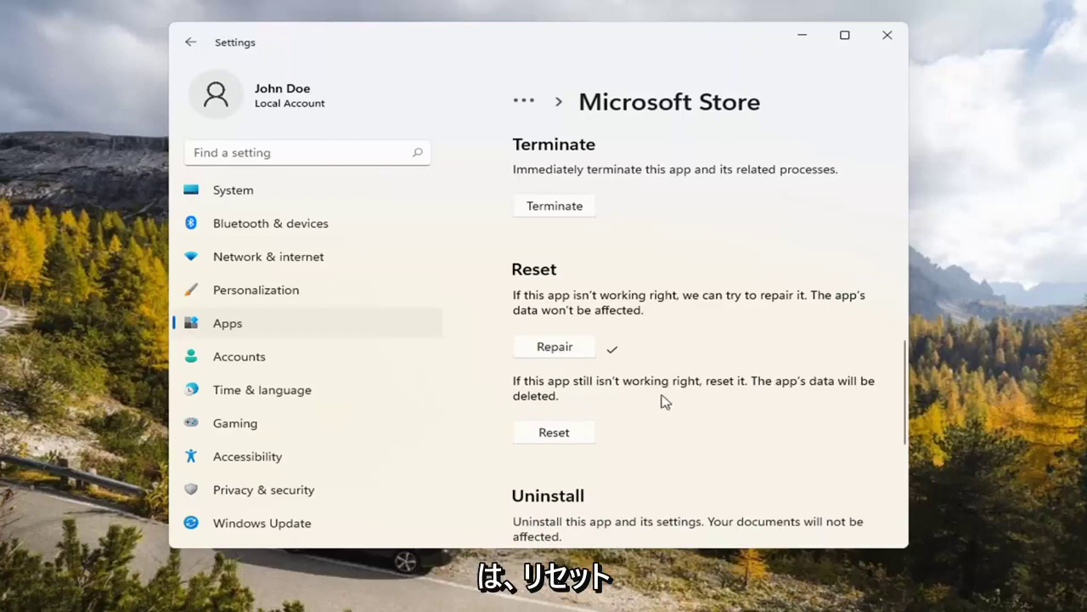
pyautogui.click(537, 437)
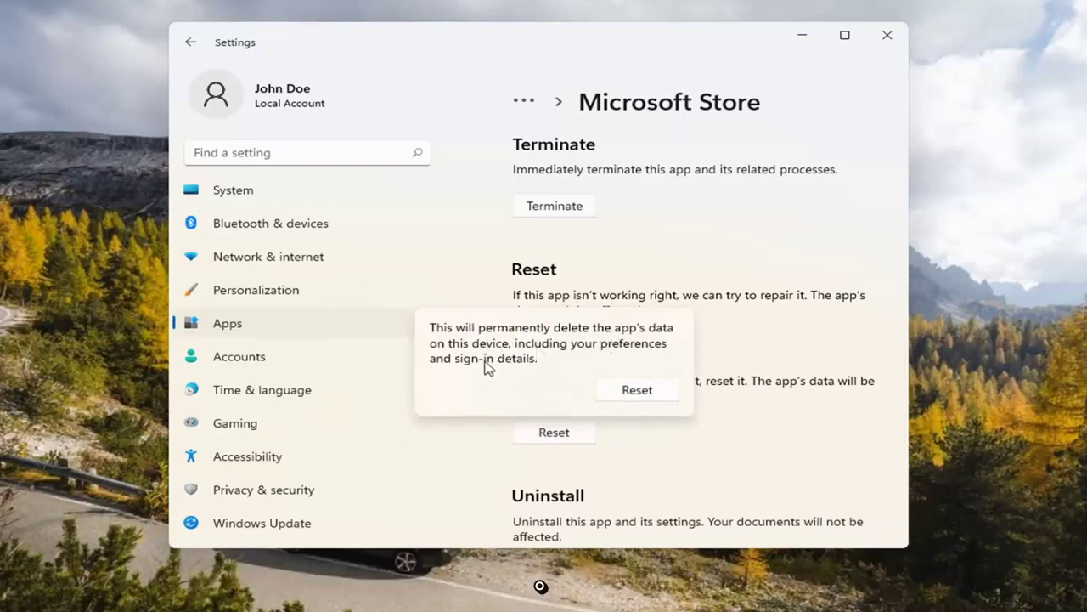
pyautogui.click(626, 394)
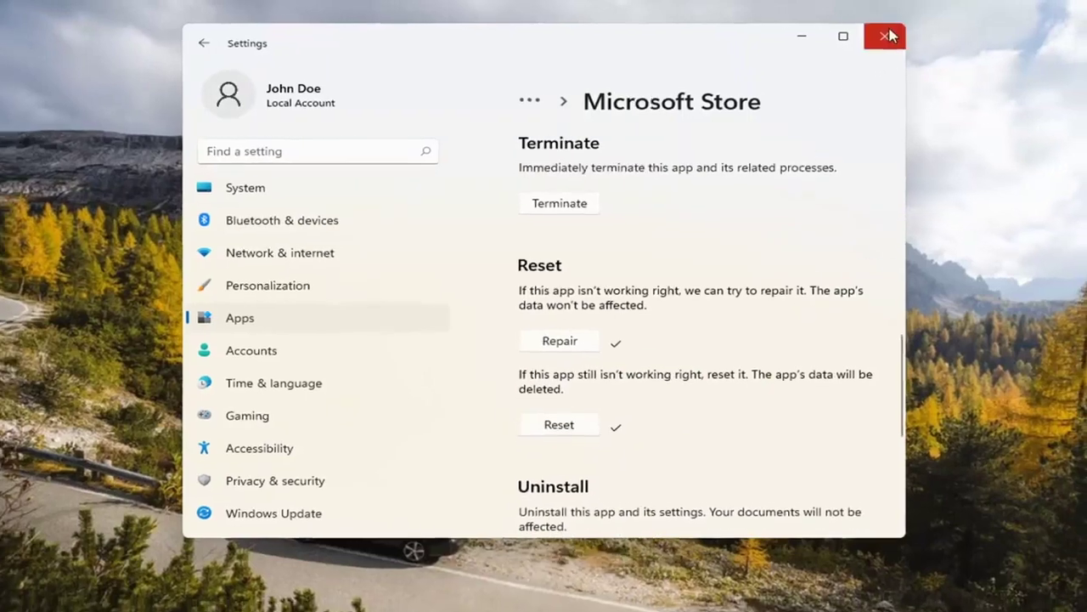
pyautogui.click(887, 36)
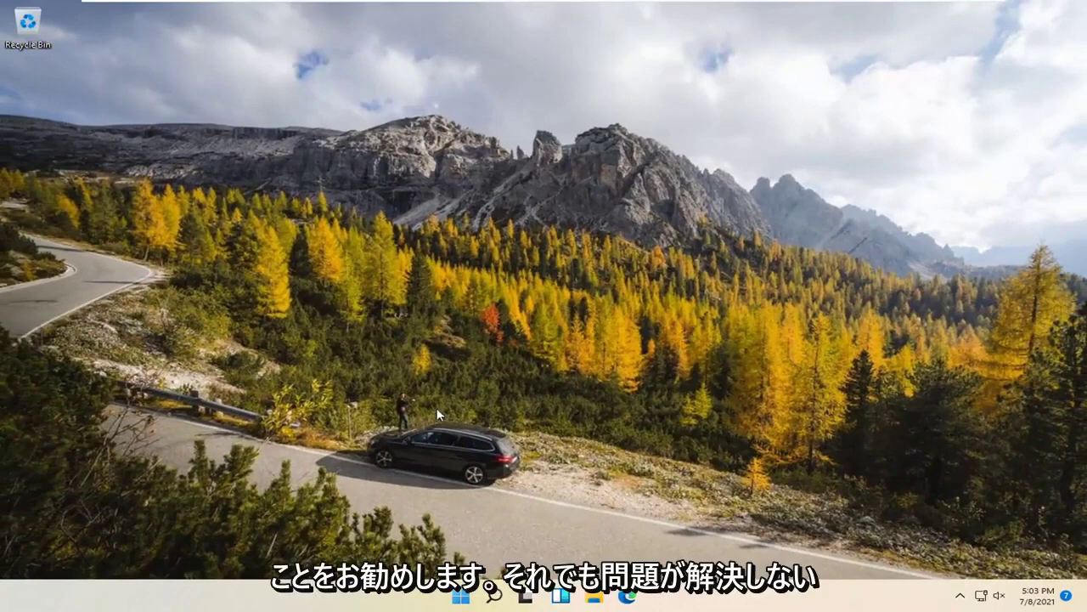
# Step: Search Windows for "cmd" and run Command Prompt as administrator, allowing it to make changes to the device
pyautogui.click(493, 595)
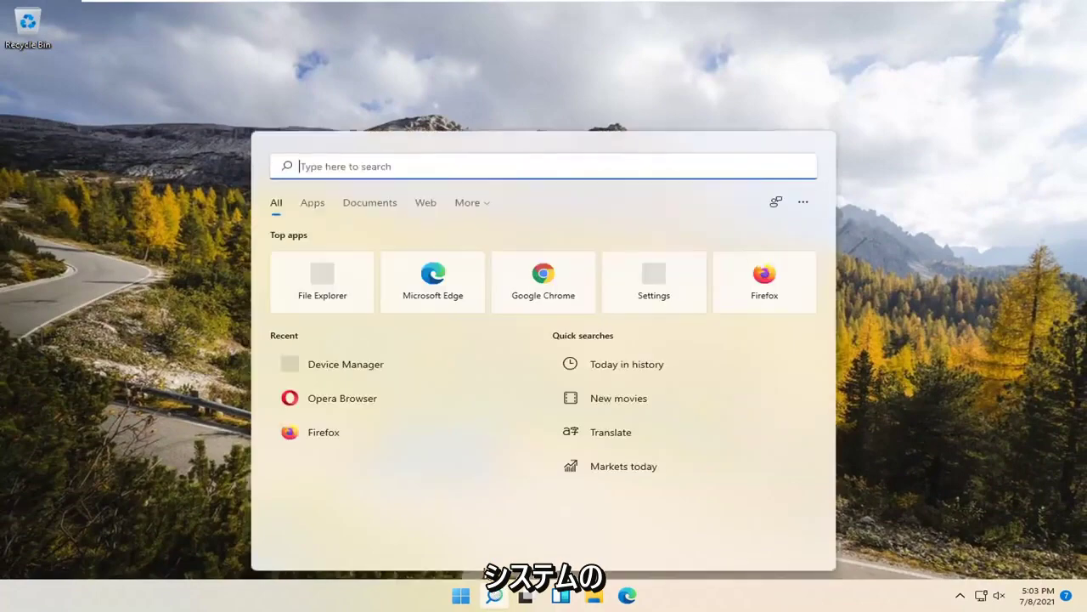
pyautogui.write('cmd')
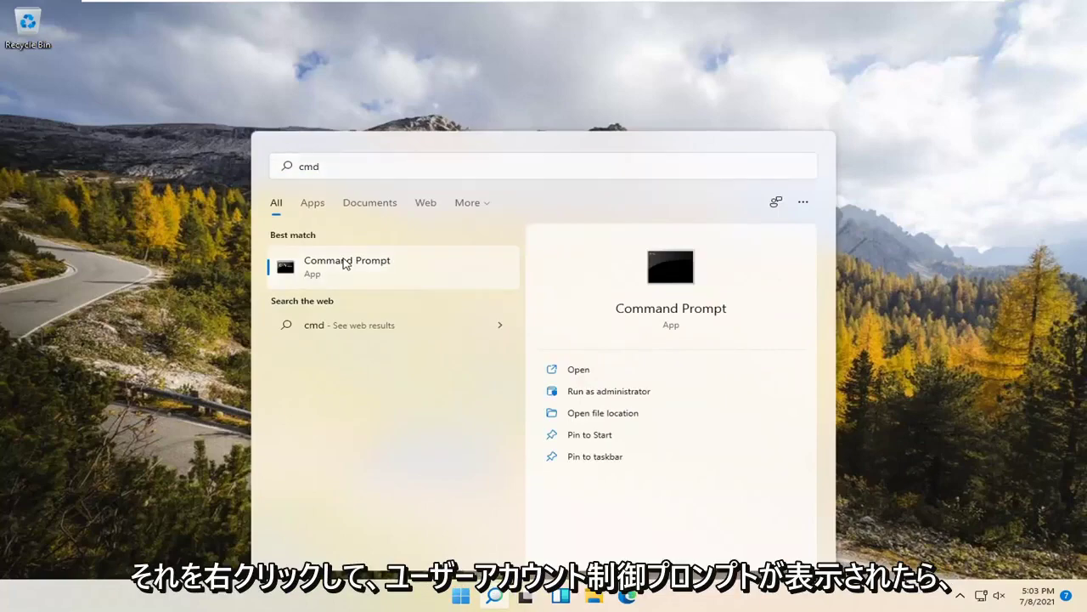
pyautogui.rightClick(345, 261)
pyautogui.click(417, 277)
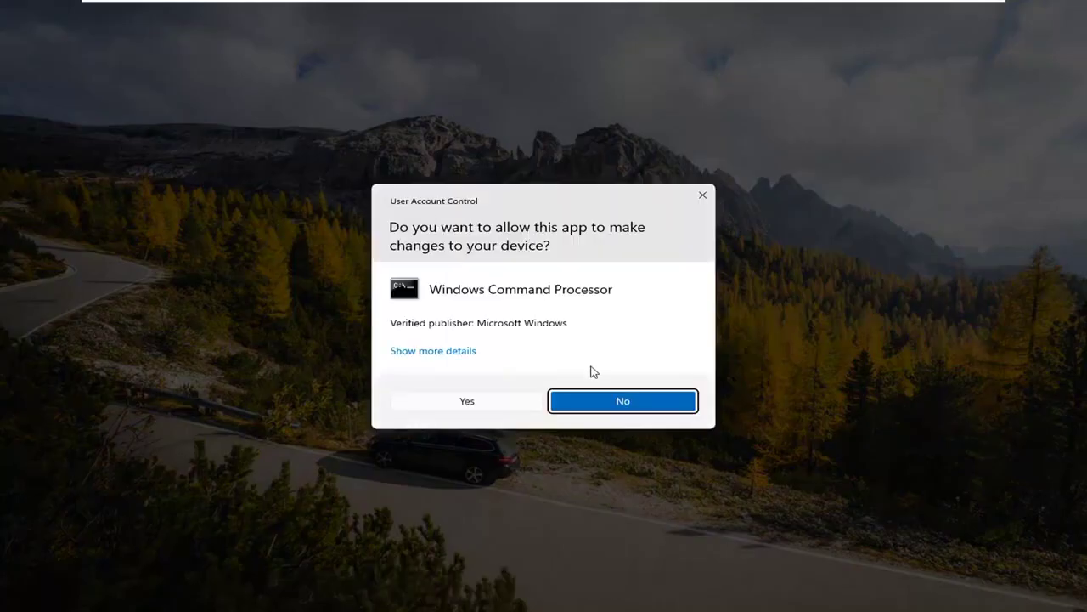
pyautogui.click(492, 407)
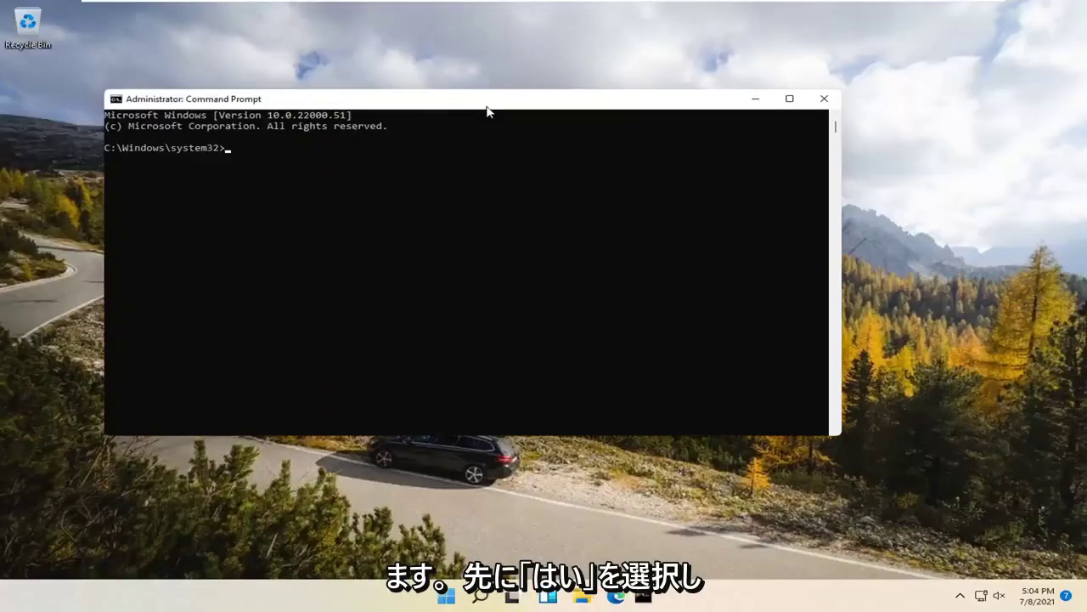
# Step: Run the system file check with "sfc /scannow" and close the Command Prompt once the scan is complete
pyautogui.write('s')
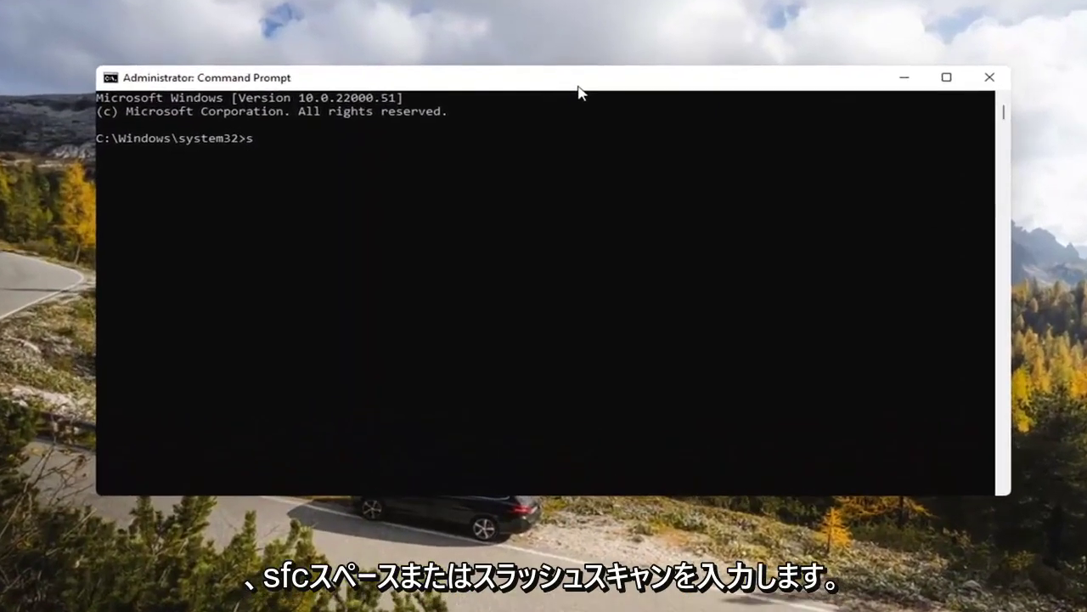
pyautogui.write('fc /scannow')
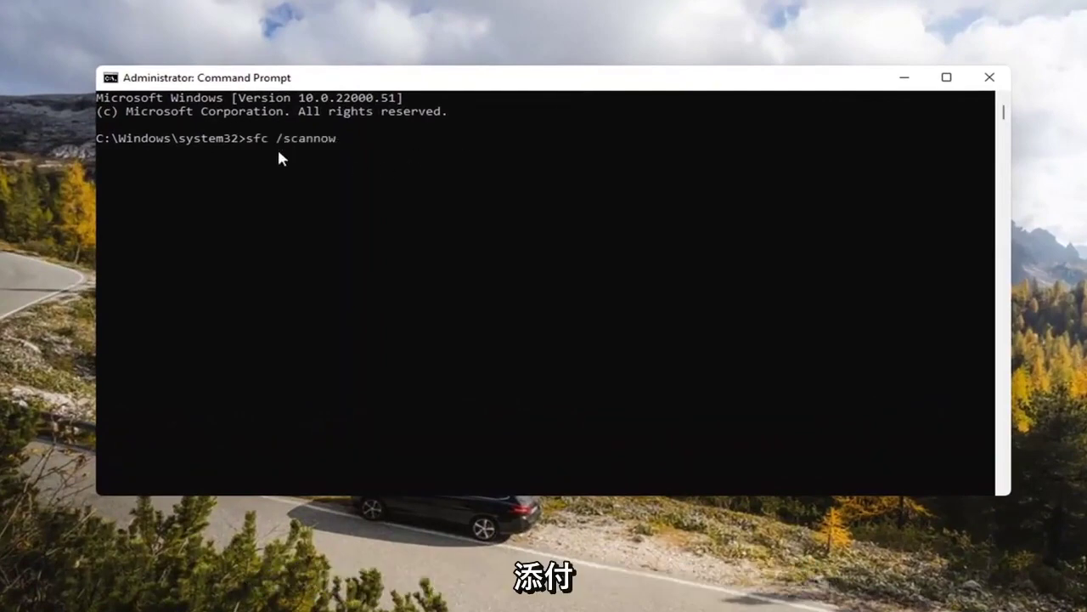
pyautogui.press('Return')
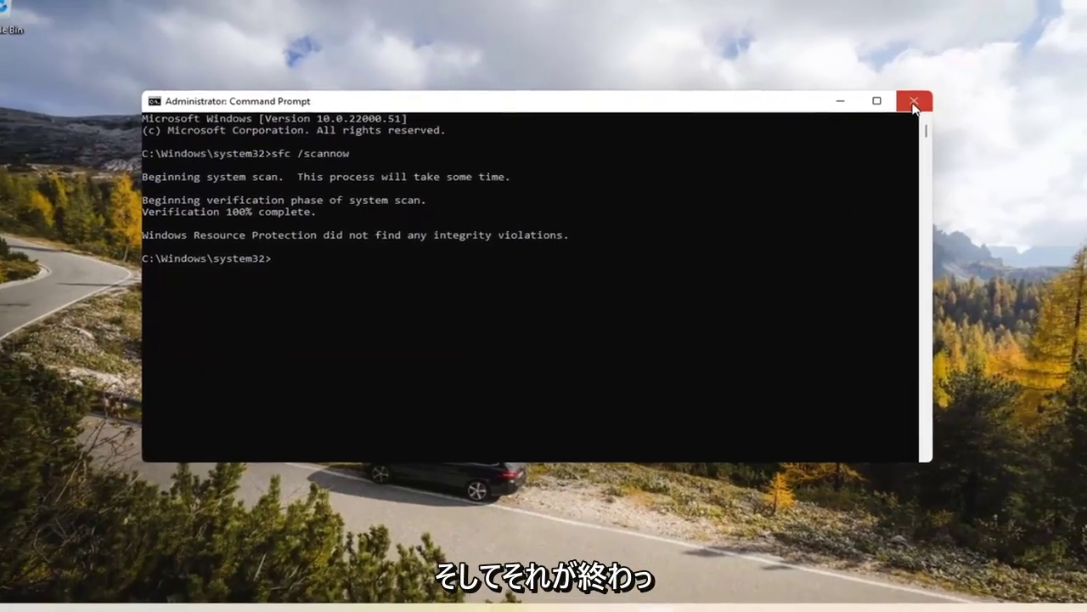
pyautogui.click(989, 77)
# Step: Restart the computer from the desktop after the system file scan
pyautogui.rightClick(460, 596)
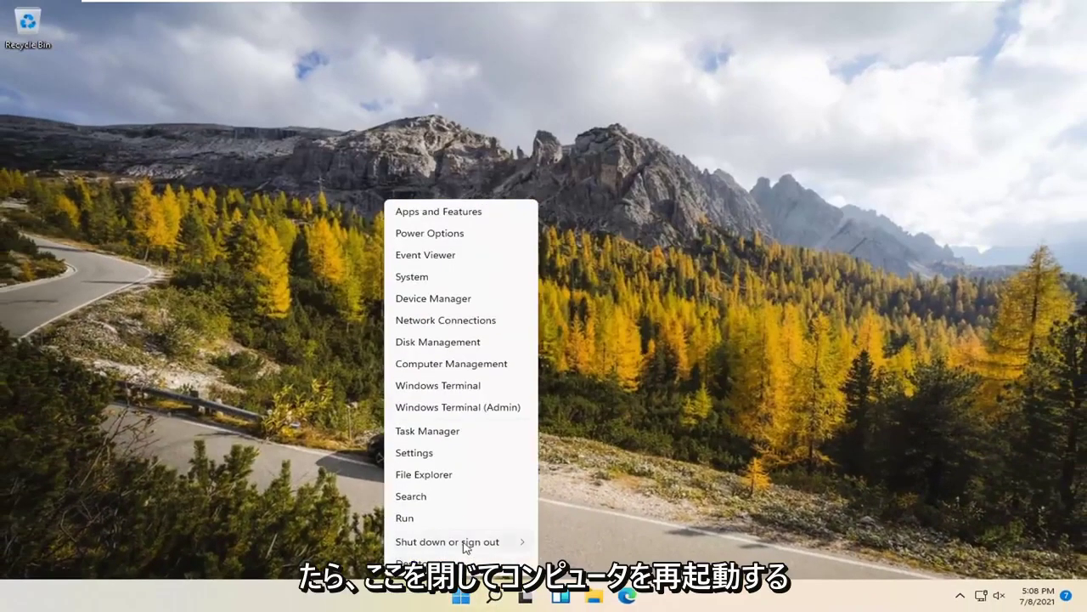
pyautogui.moveTo(468, 541)
pyautogui.click(565, 563)
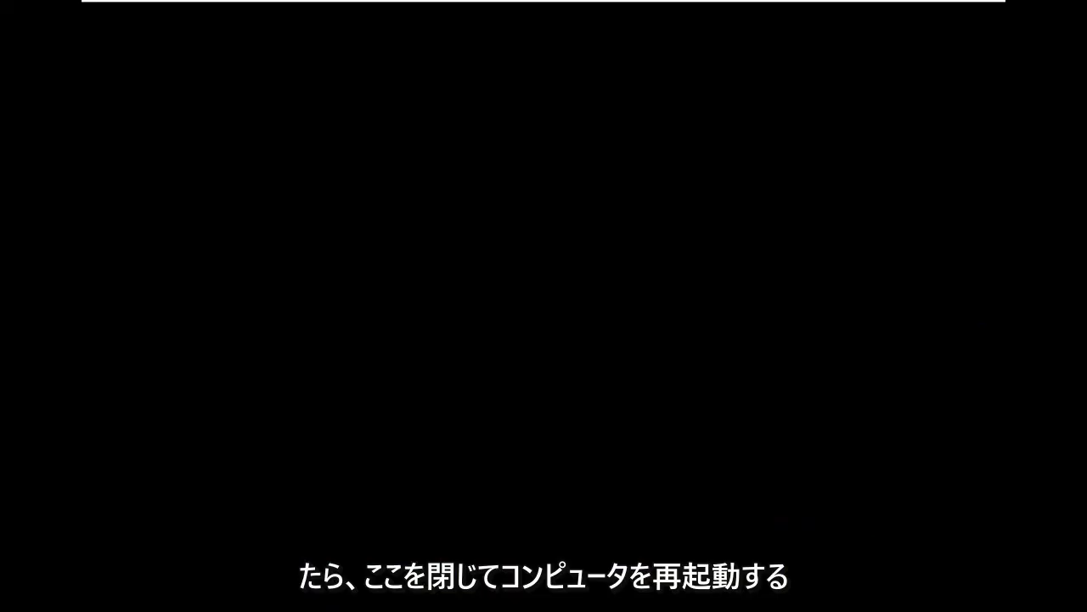